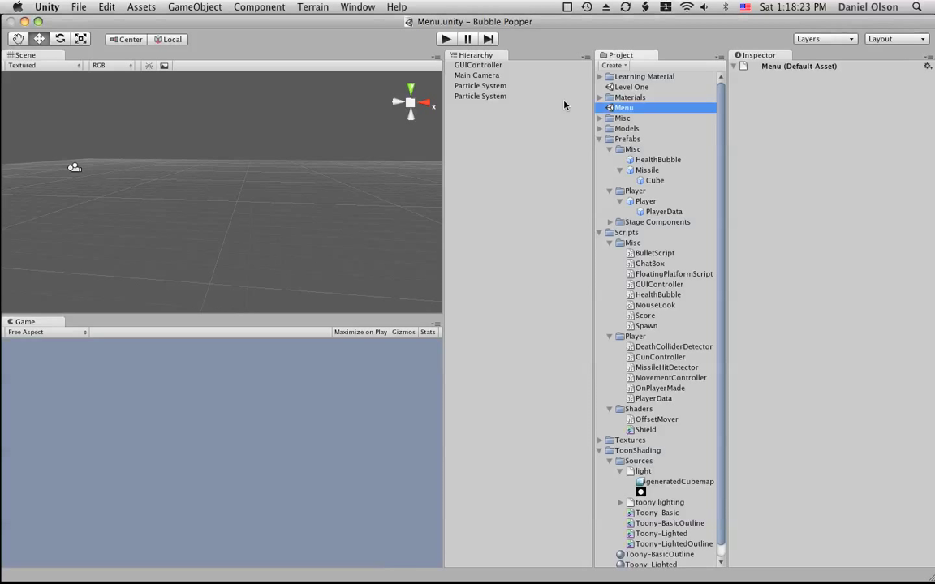
Step: Inspect the GUIController object's script settings in the Menu scene
click(522, 75)
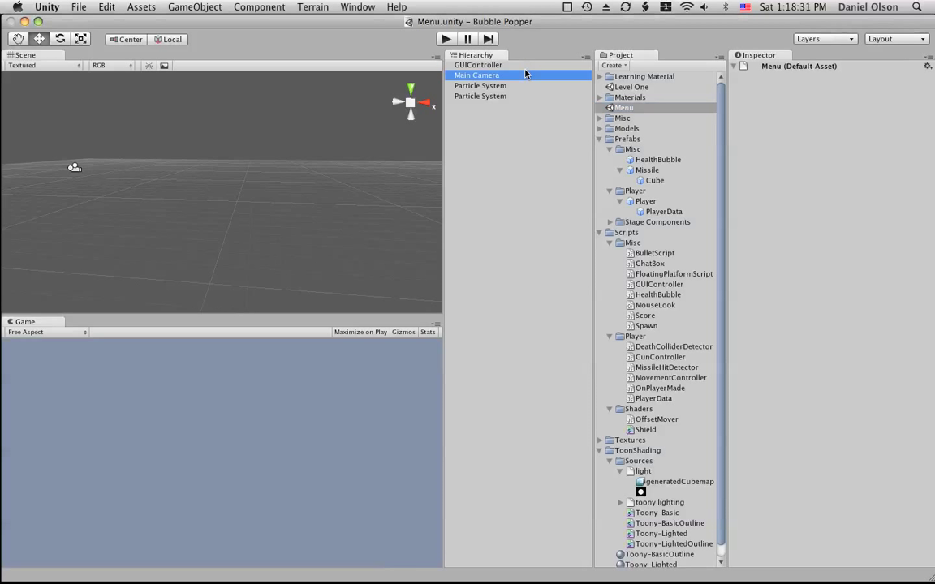
click(513, 66)
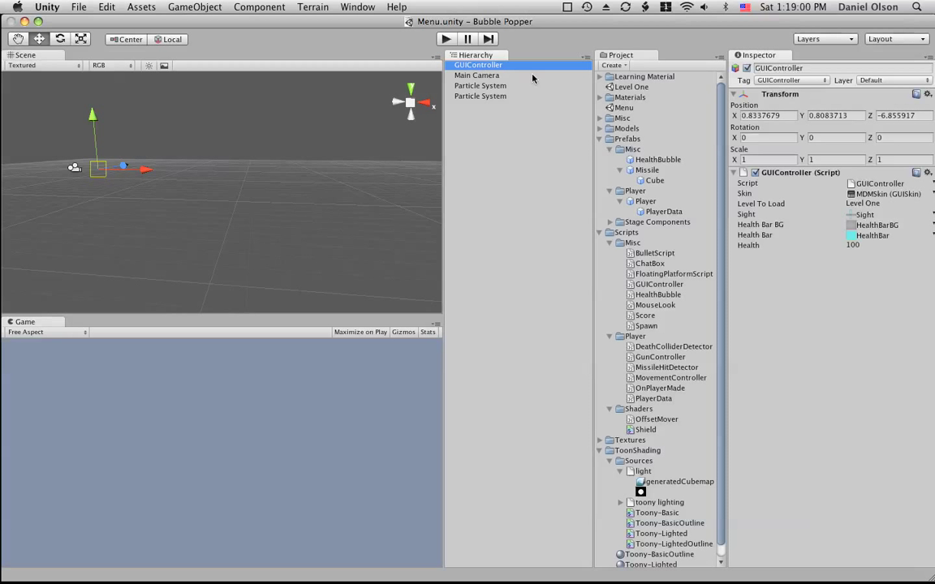
Step: Open the Level One scene and inspect the Chat object's components and its surroundings in the stage
double_click(642, 87)
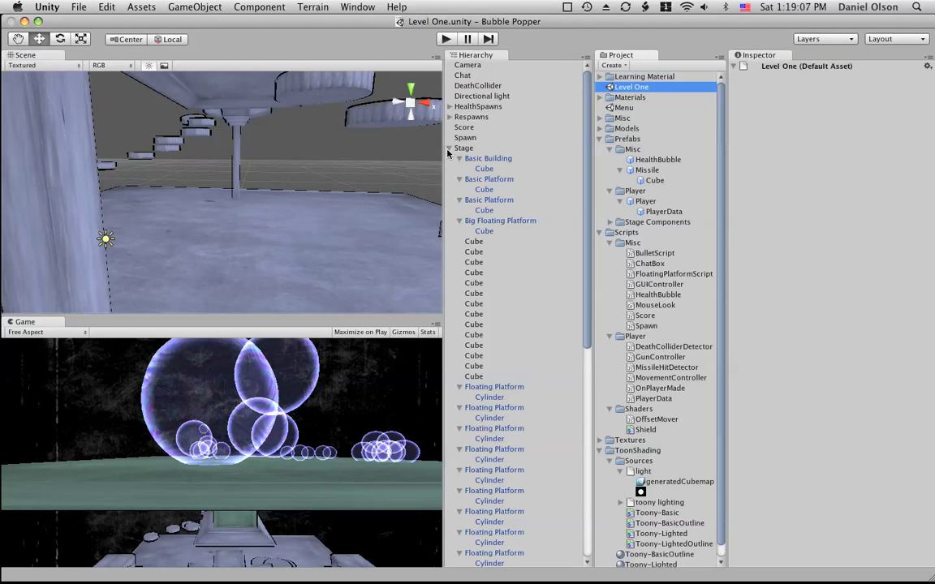
click(482, 76)
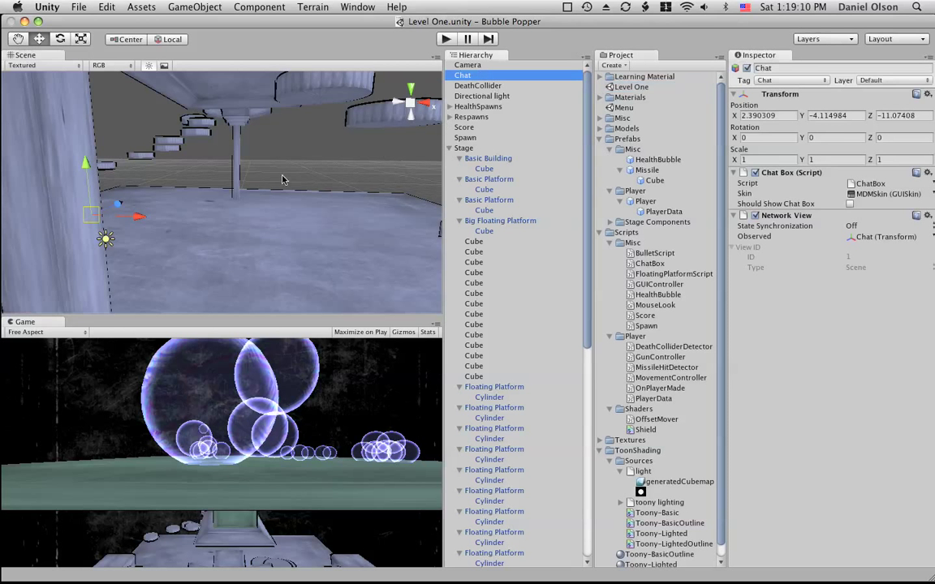
right_drag(244, 177, 217, 219)
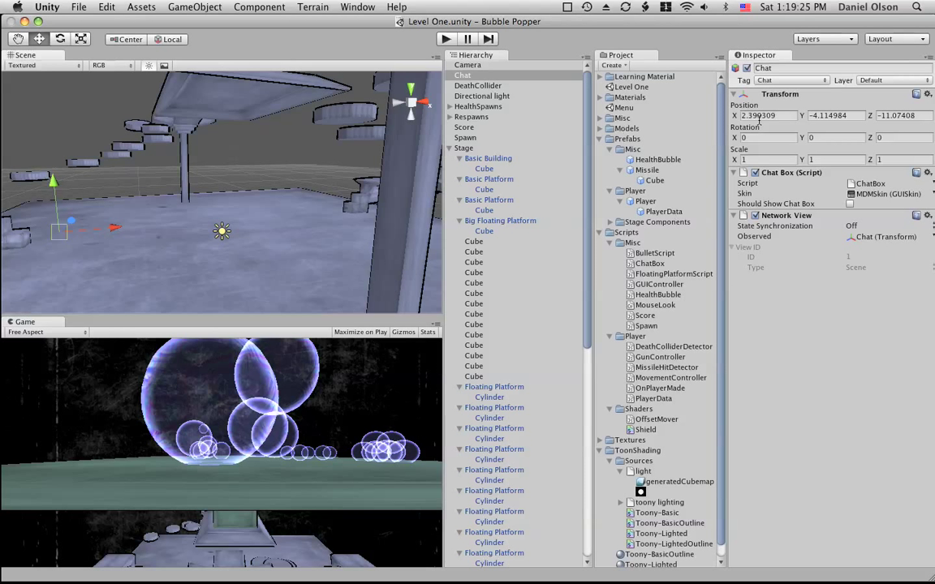
Step: Frame the DeathCollider object and examine its box collider's placement relative to the stage
click(463, 77)
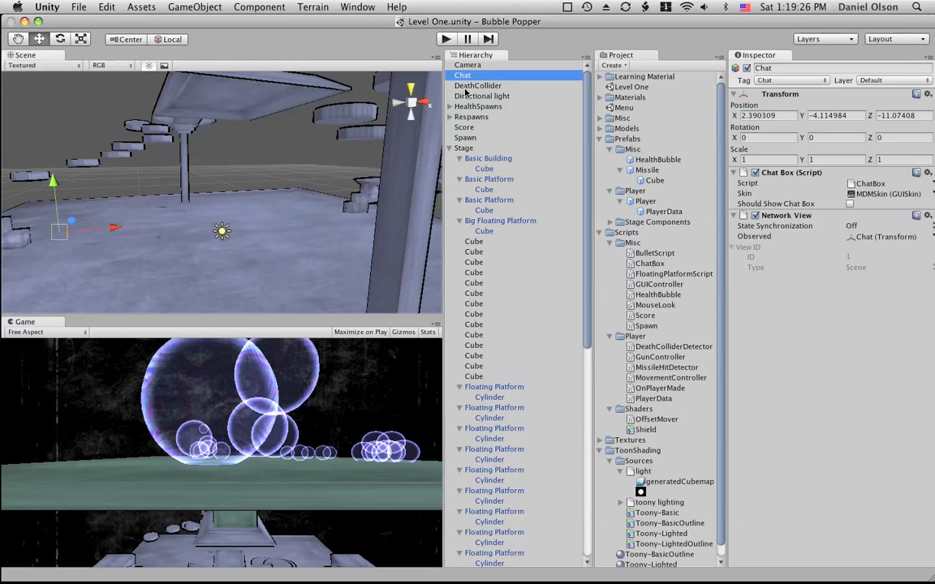
click(466, 86)
key(f)
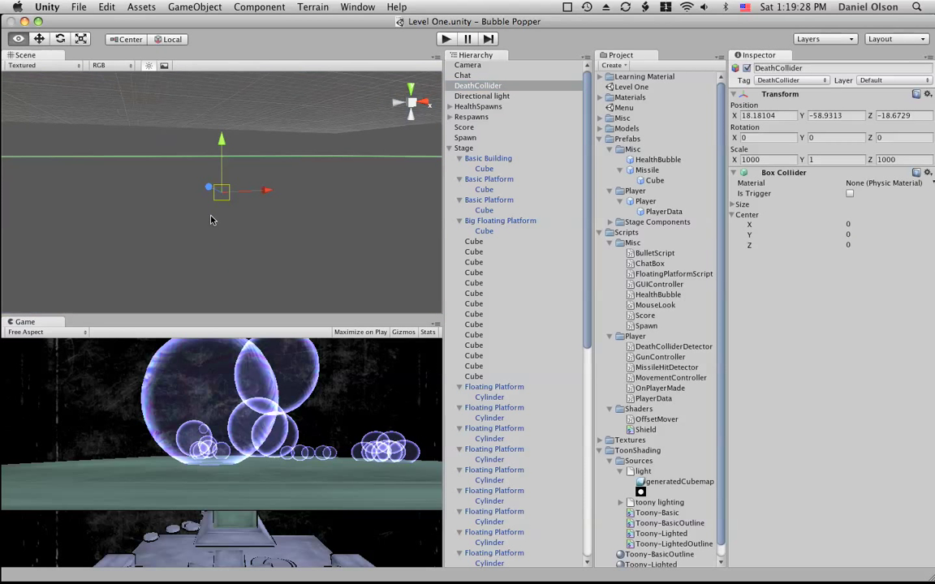
alt+drag(210, 220, 110, 246)
key(f)
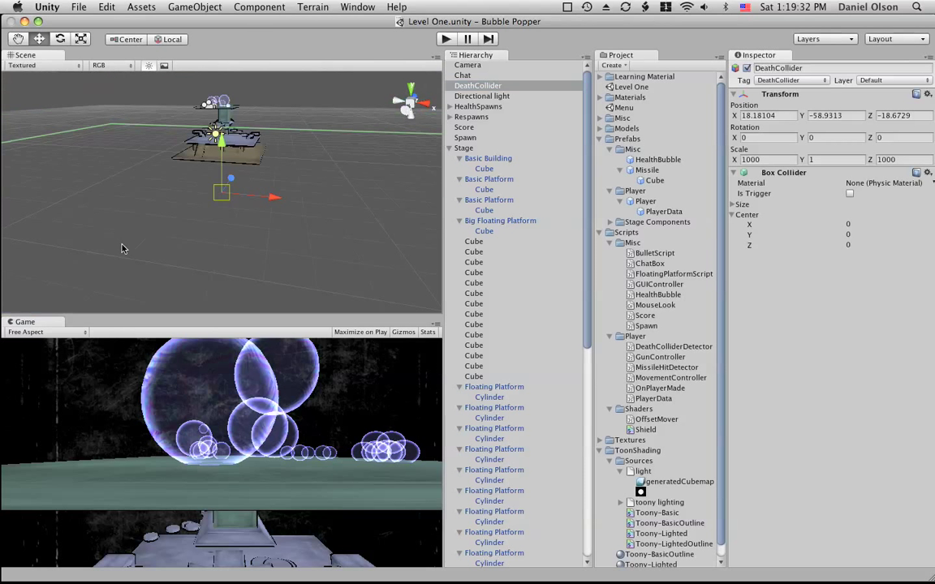
scroll(178, 243, up, 5)
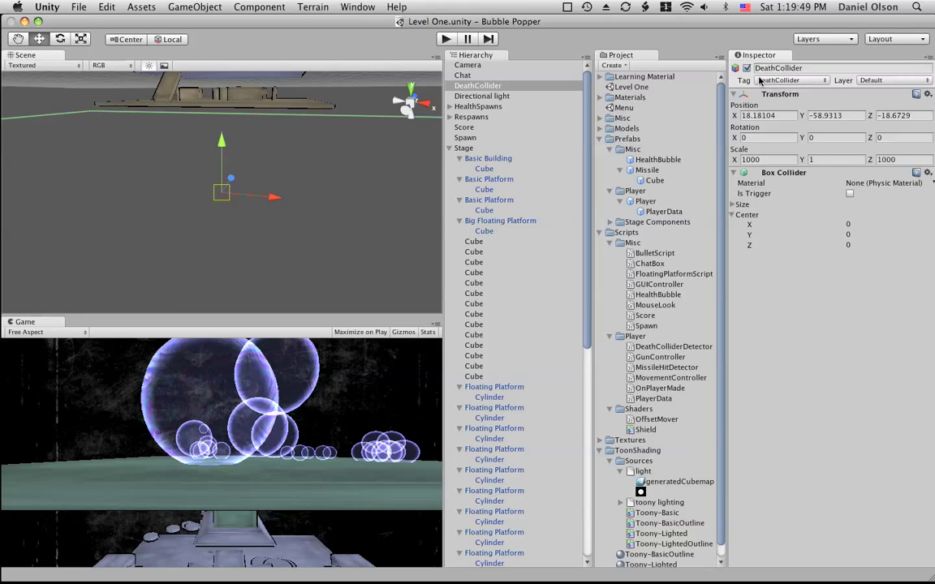
Step: Frame the Directional light and examine its light settings and its position within the stage
click(509, 96)
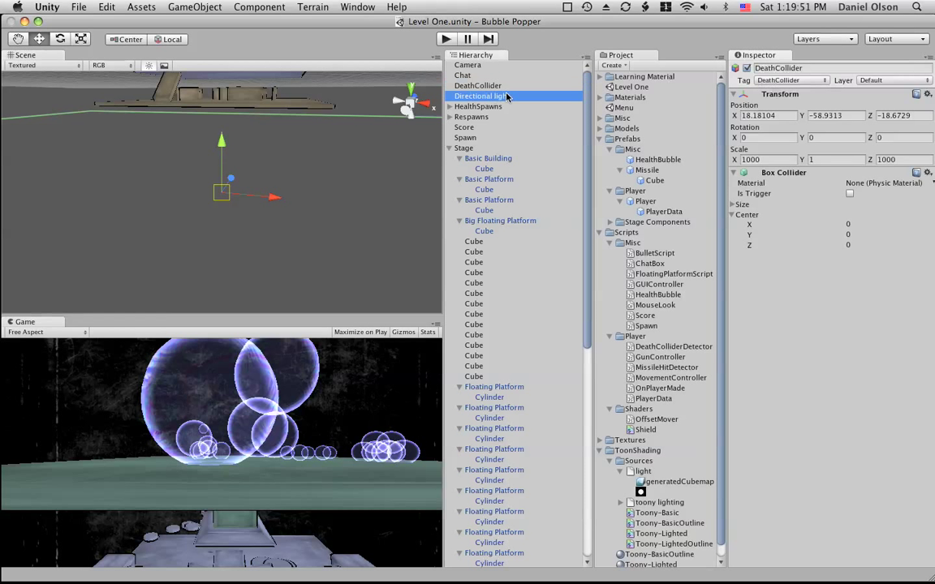
key(f)
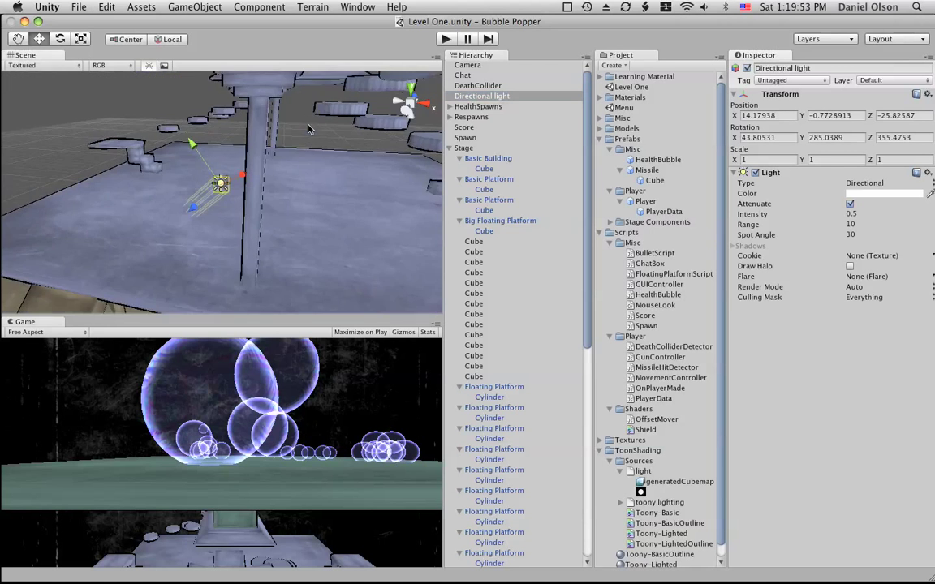
alt+drag(309, 128, 511, 152)
alt+drag(184, 177, 280, 162)
Step: Expand the HealthSpawns group, examine its first HealthSpawn point in the stage, and collapse the group again
click(483, 107)
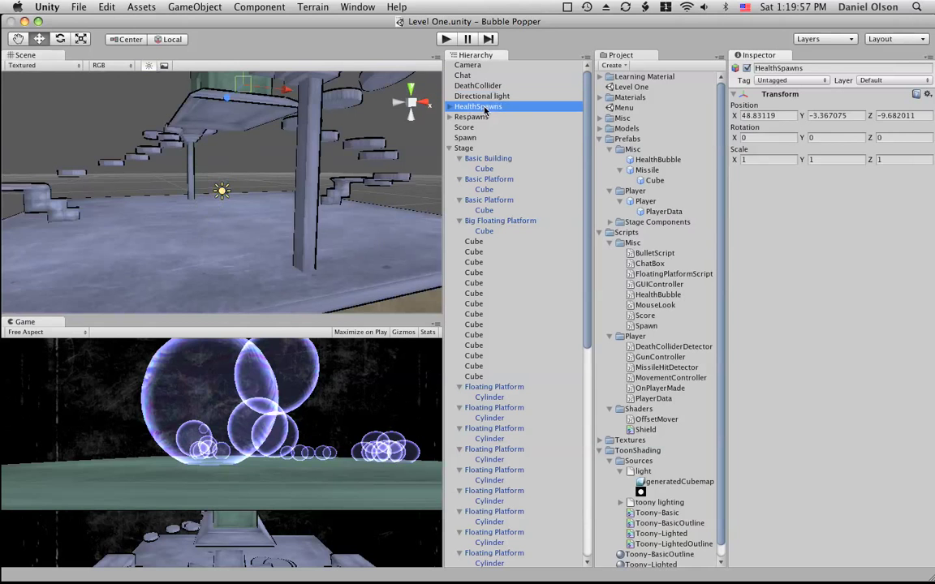
key(f)
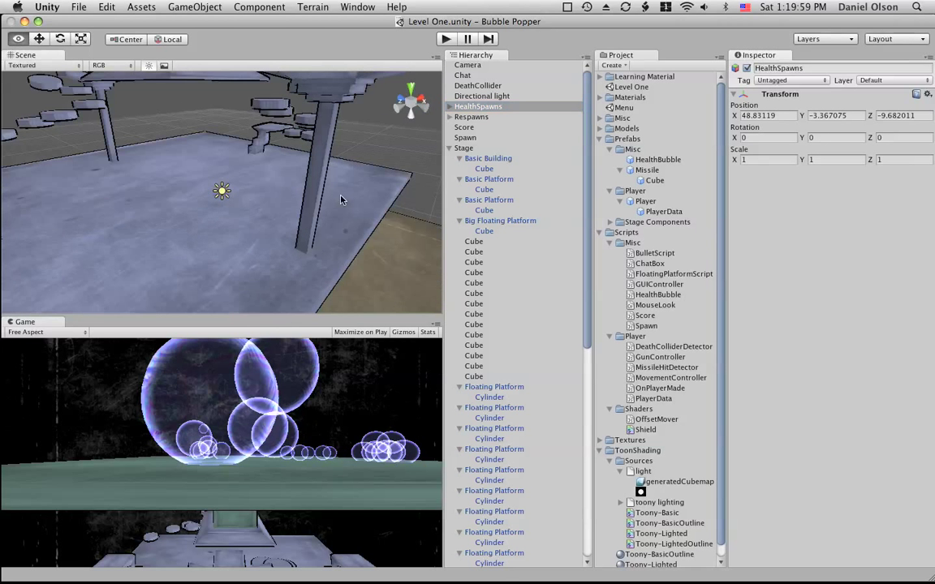
click(450, 107)
click(487, 119)
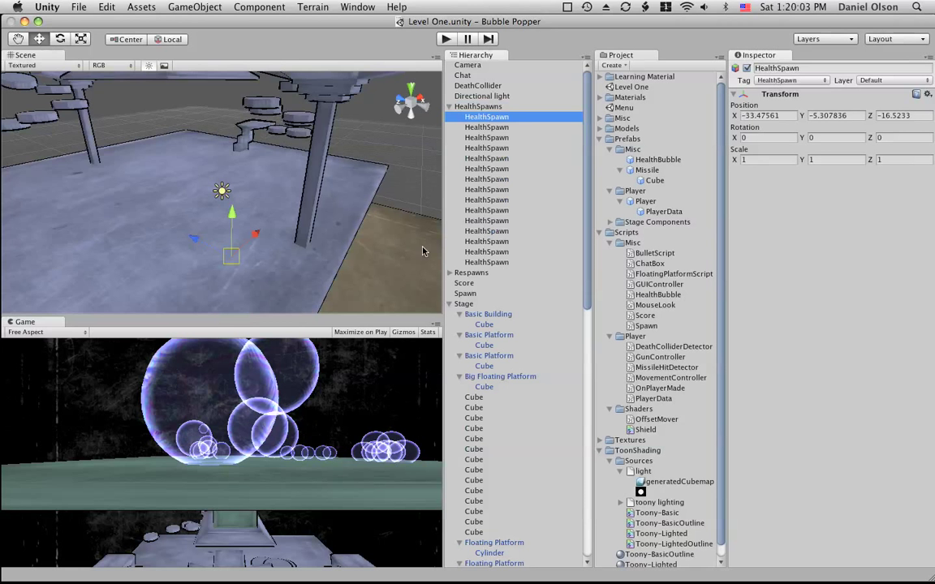
alt+drag(380, 222, 116, 245)
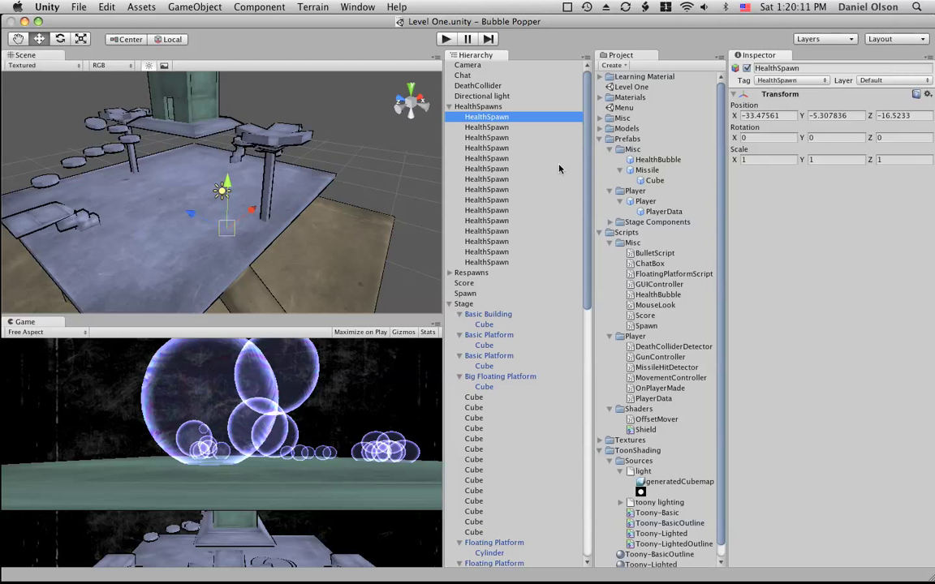
click(449, 107)
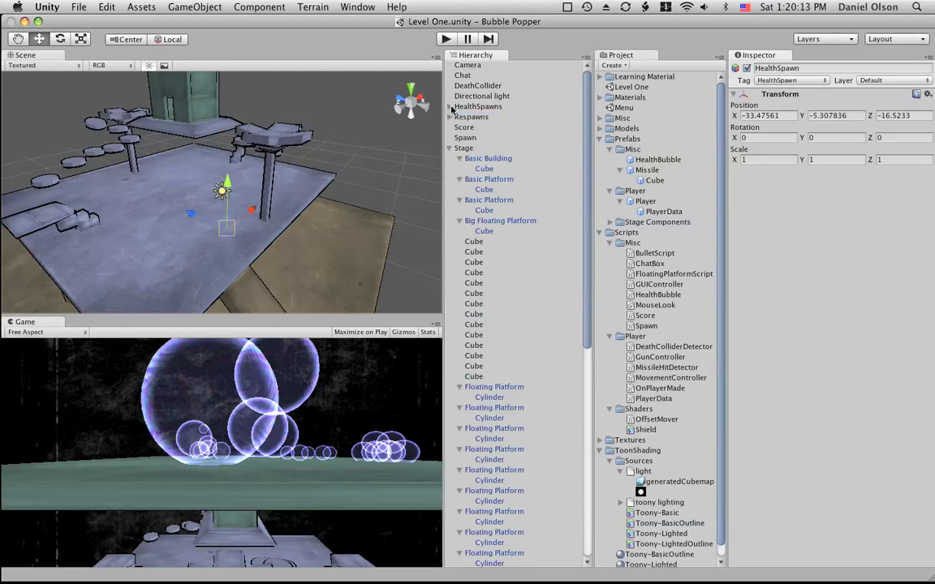
Step: Expand the Respawns group, examine individual Respawn points including the last one, and collapse the group again
click(449, 118)
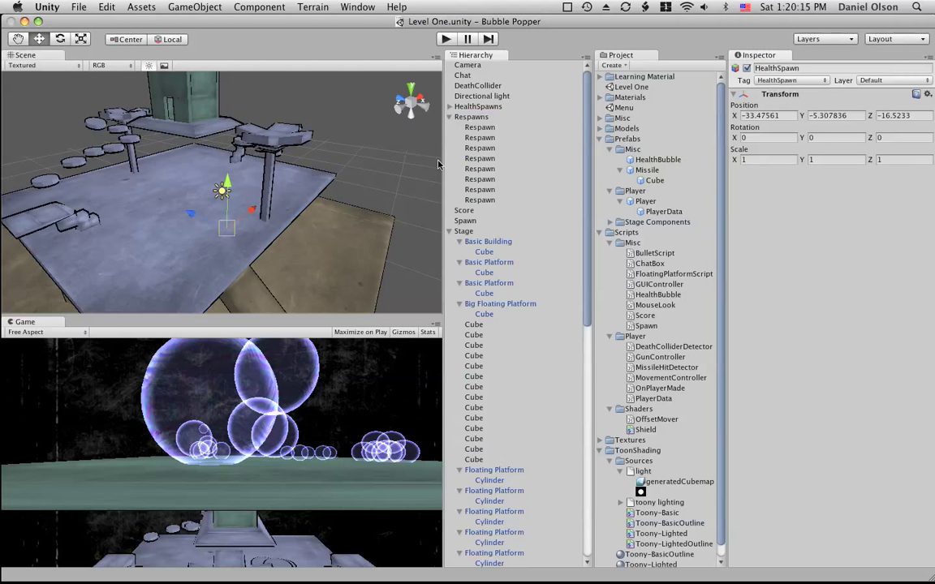
click(494, 137)
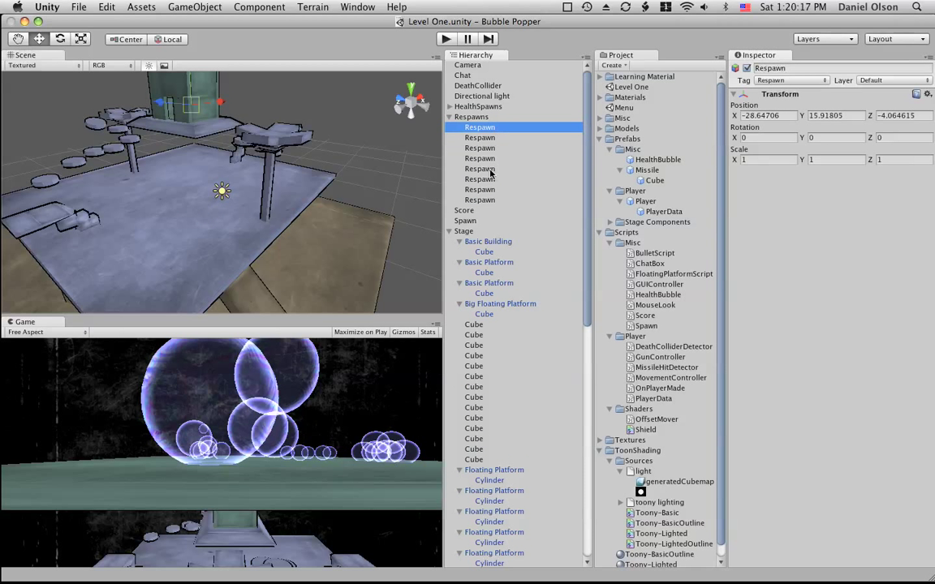
click(448, 188)
double_click(479, 199)
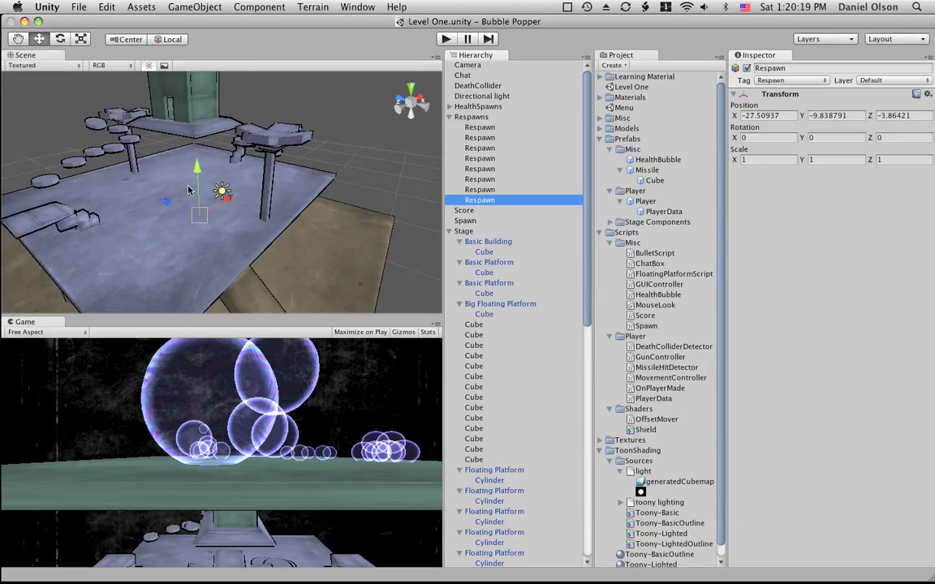
alt+drag(202, 188, 382, 211)
click(448, 117)
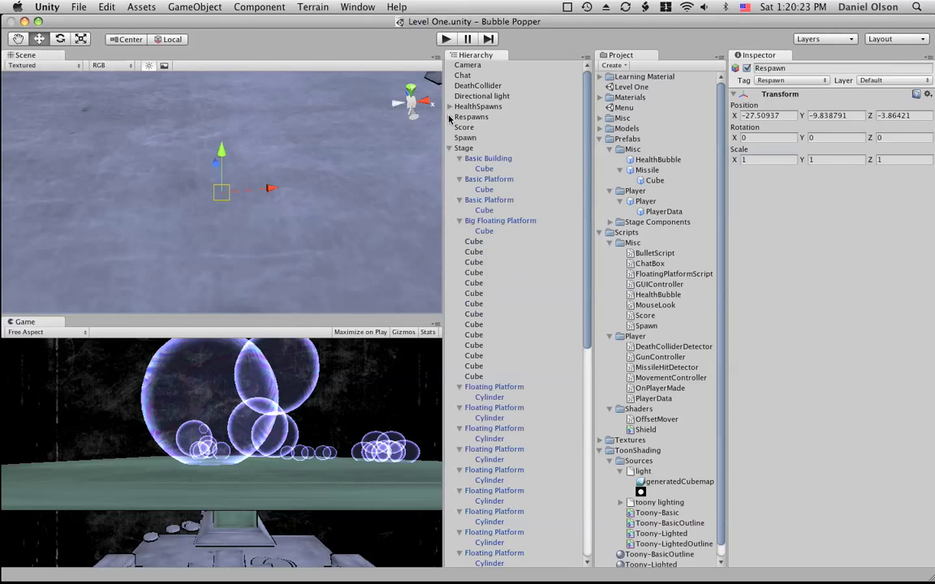
Step: Inspect the Score object's script with its Scrl Pos values, and the Spawn object's script references
click(464, 129)
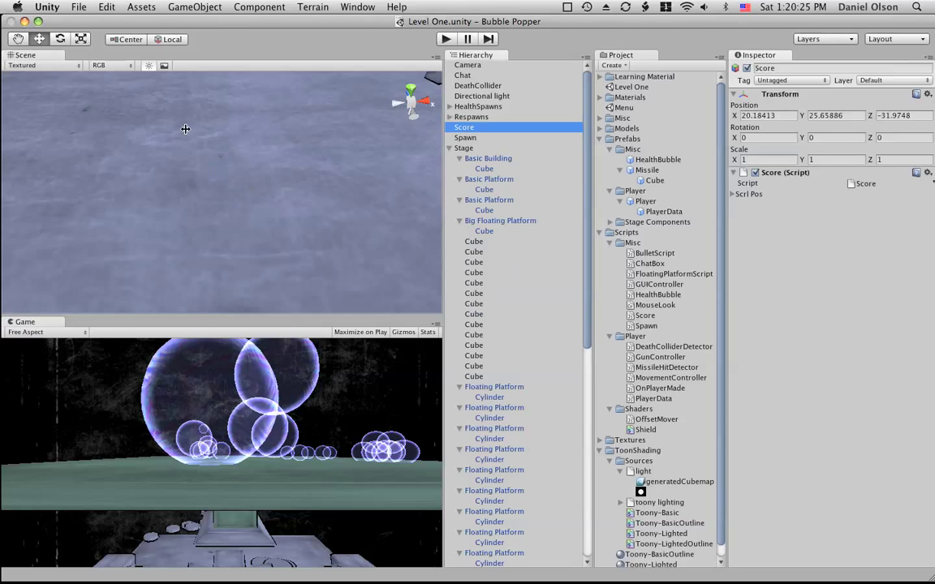
click(734, 195)
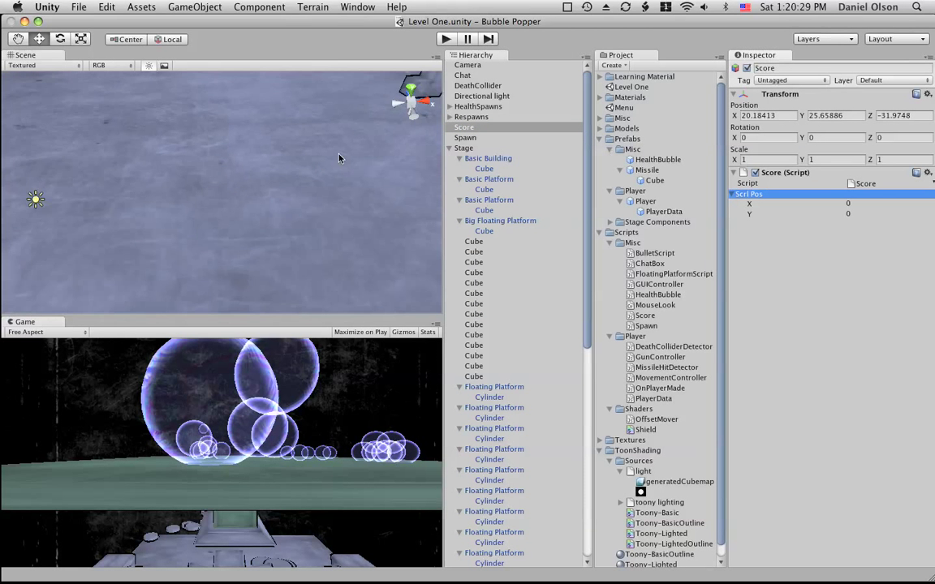
scroll(301, 140, down, 10)
alt+drag(233, 175, 455, 167)
click(492, 139)
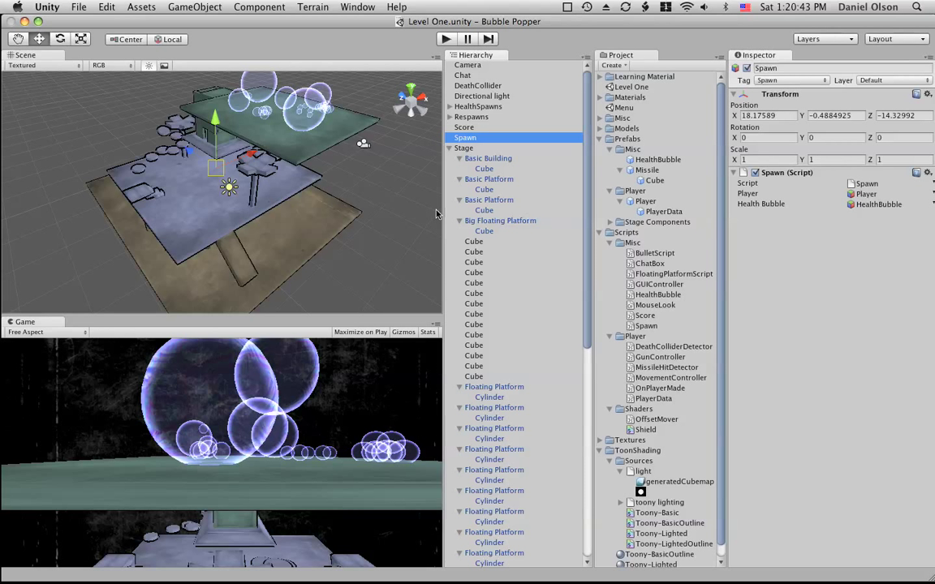
Step: Examine a floating platform and its Cylinder's Floating Platform Script settings, and collapse the Stage group
click(138, 146)
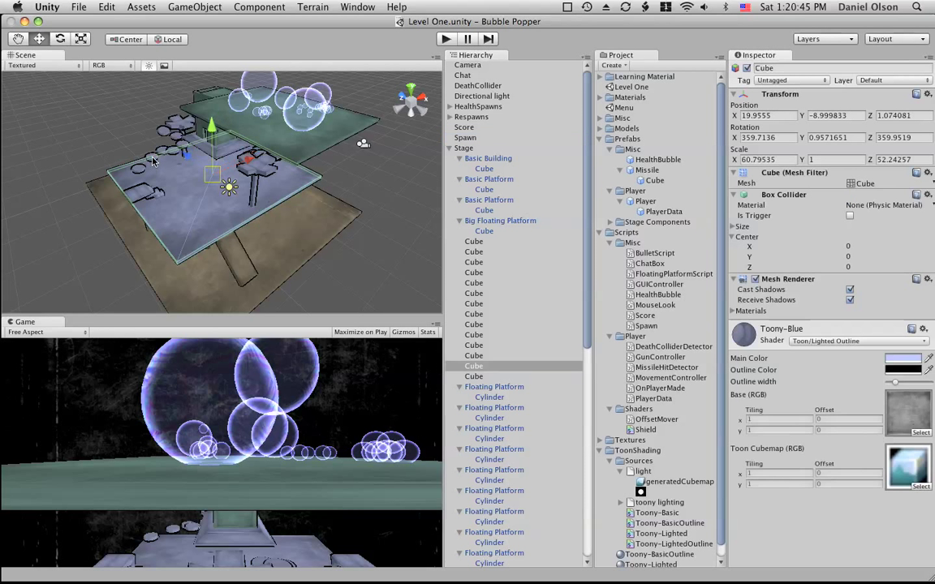
click(151, 161)
key(f)
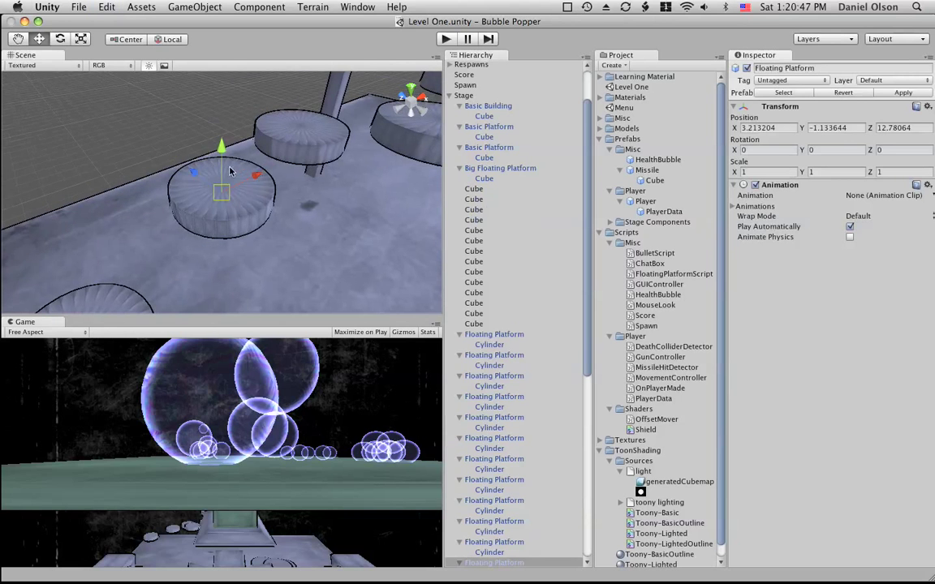
click(230, 171)
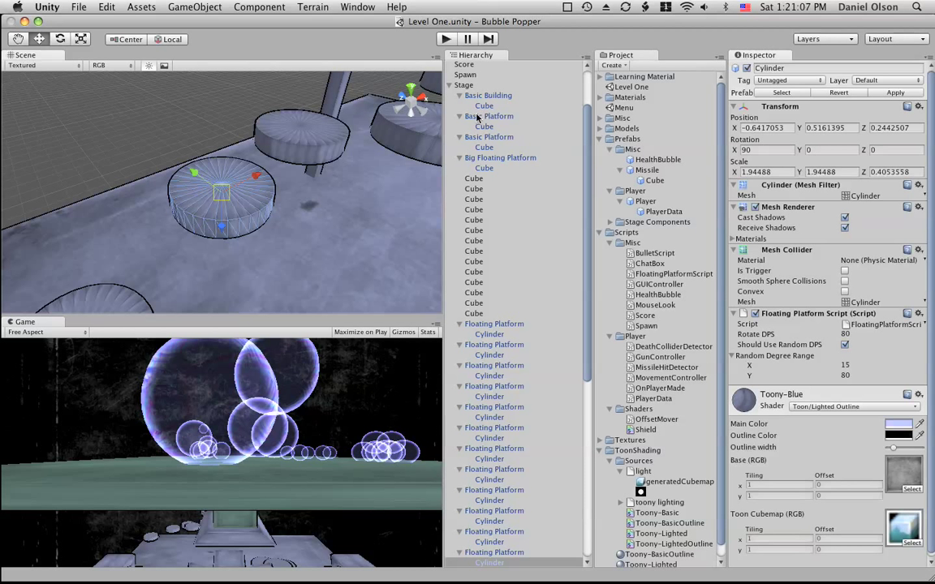
click(447, 85)
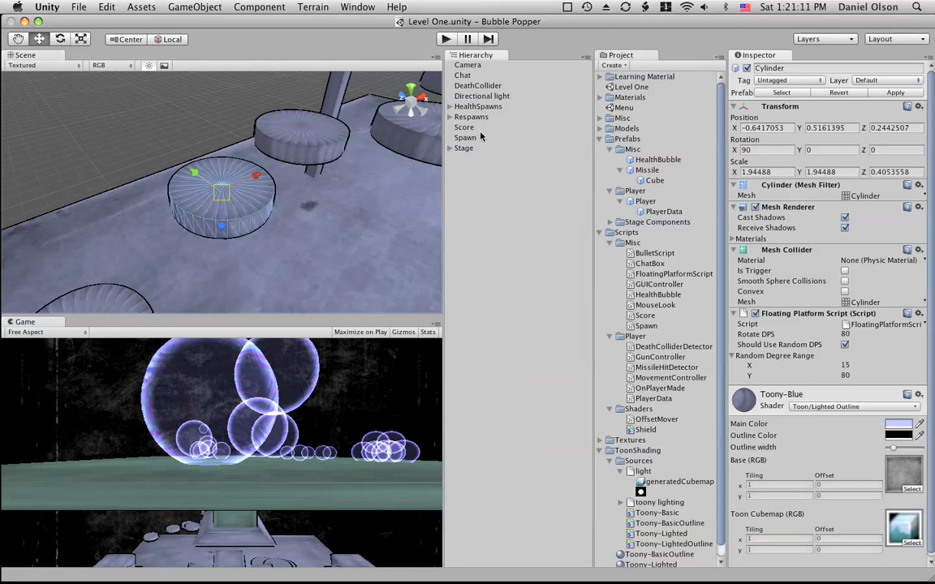
Step: Inspect the components and script settings of the HealthBubble and Missile prefabs
click(659, 160)
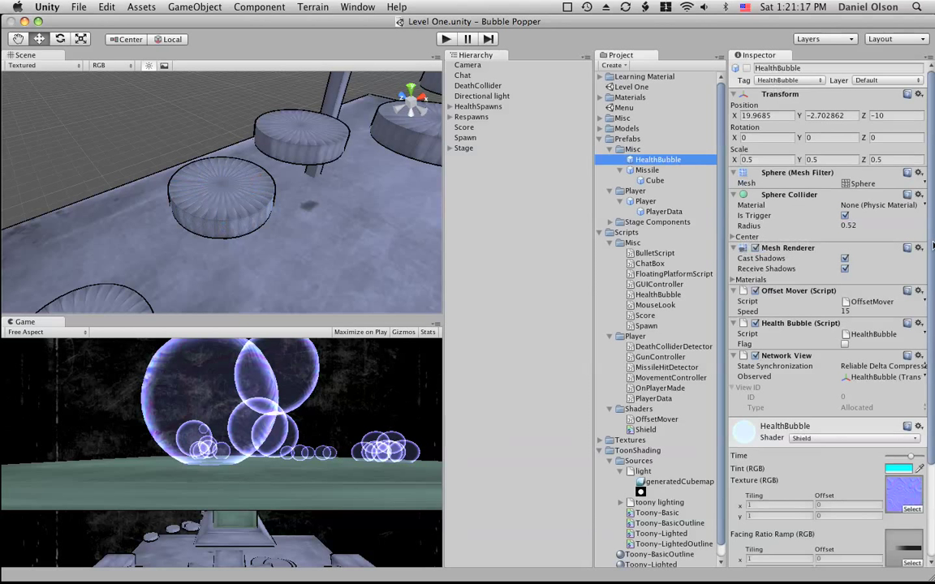
scroll(934, 245, down, 3)
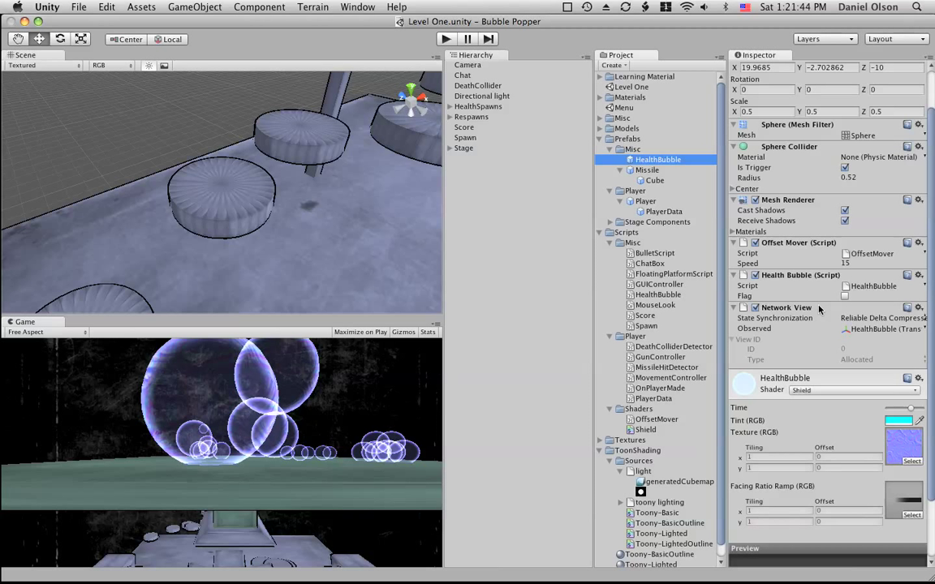
click(673, 172)
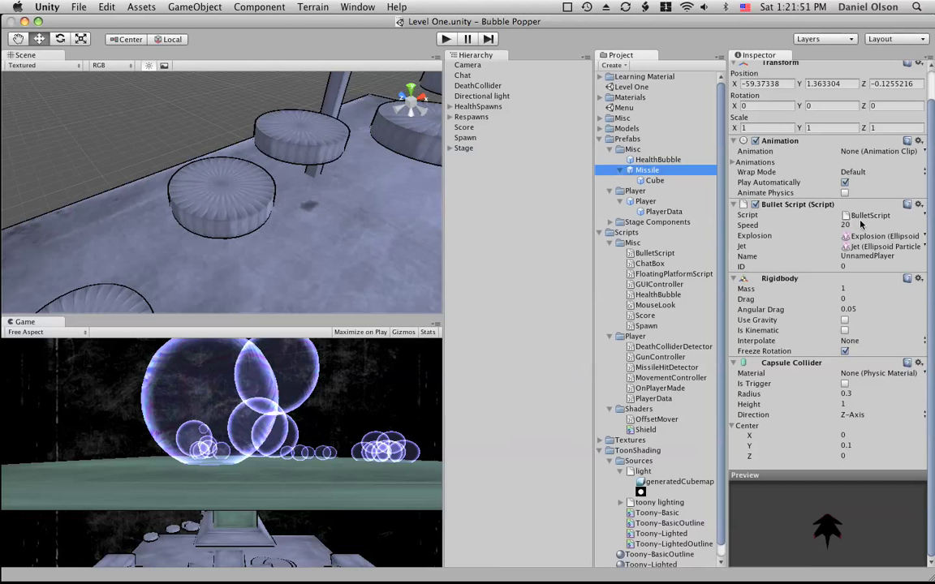
scroll(864, 221, up, 2)
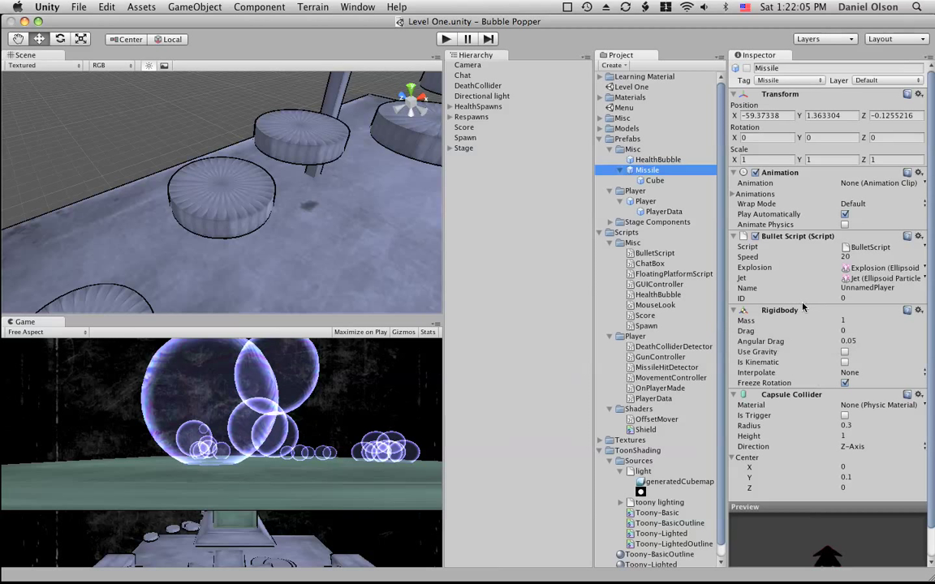
Step: Inspect the Missile prefab's Cube child, including its material, and view its model preview from several angles
click(650, 180)
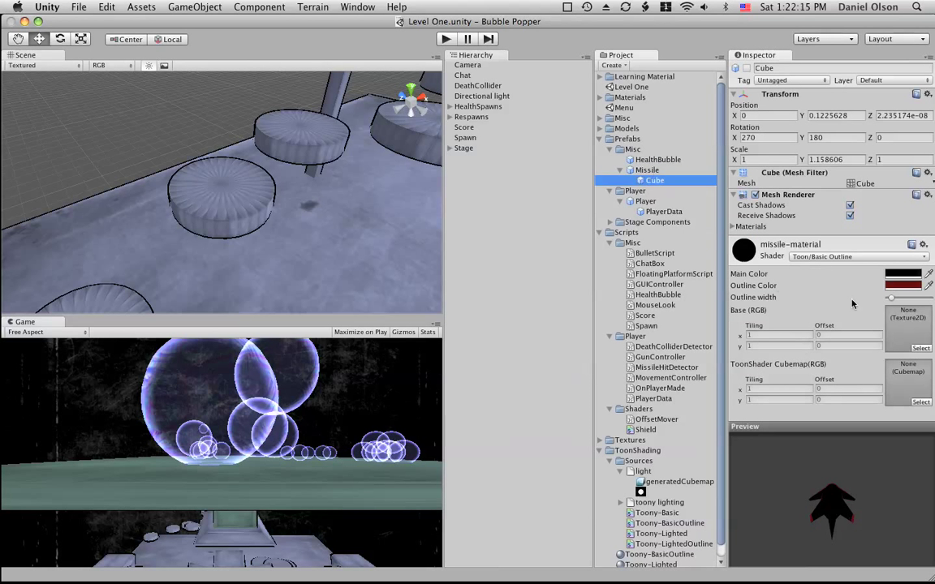
drag(844, 487, 890, 434)
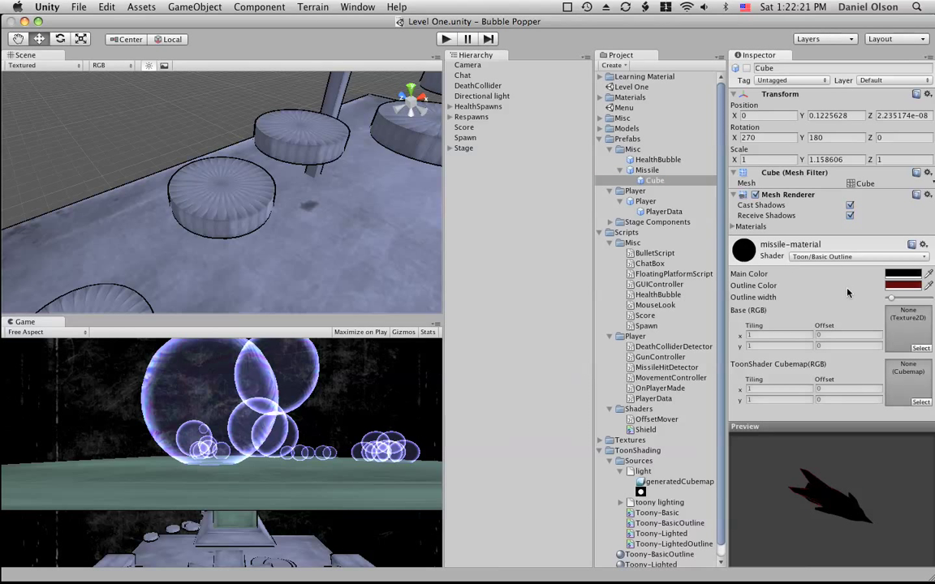
drag(811, 487, 742, 491)
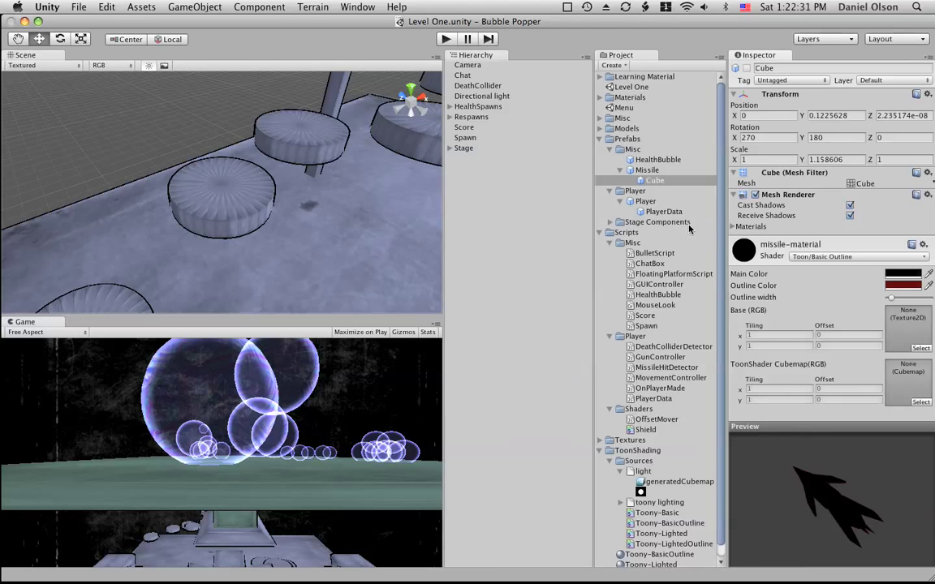
Step: Inspect the Player prefab's mesh components and its Offset Mover, Mouse Look and Rigidbody settings
click(644, 201)
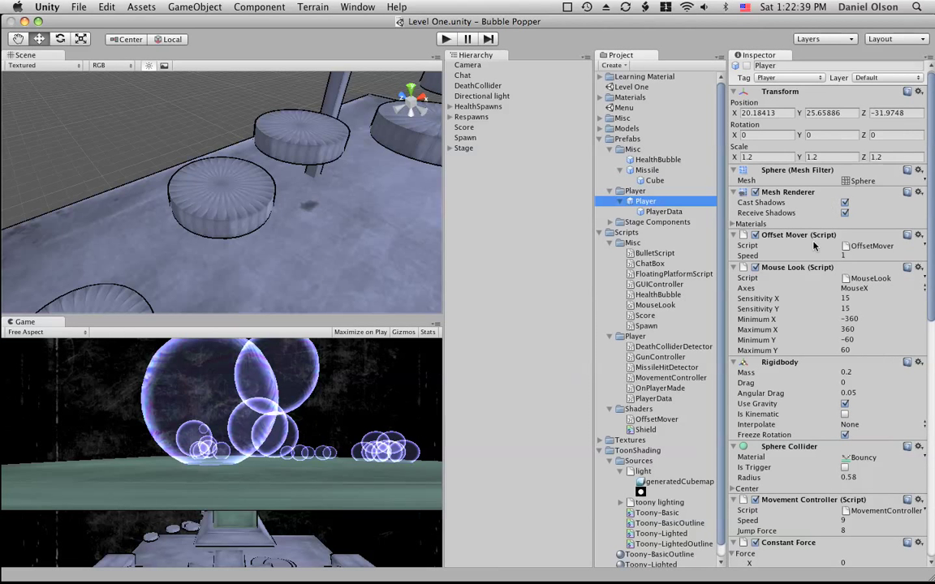
scroll(814, 250, down, 2)
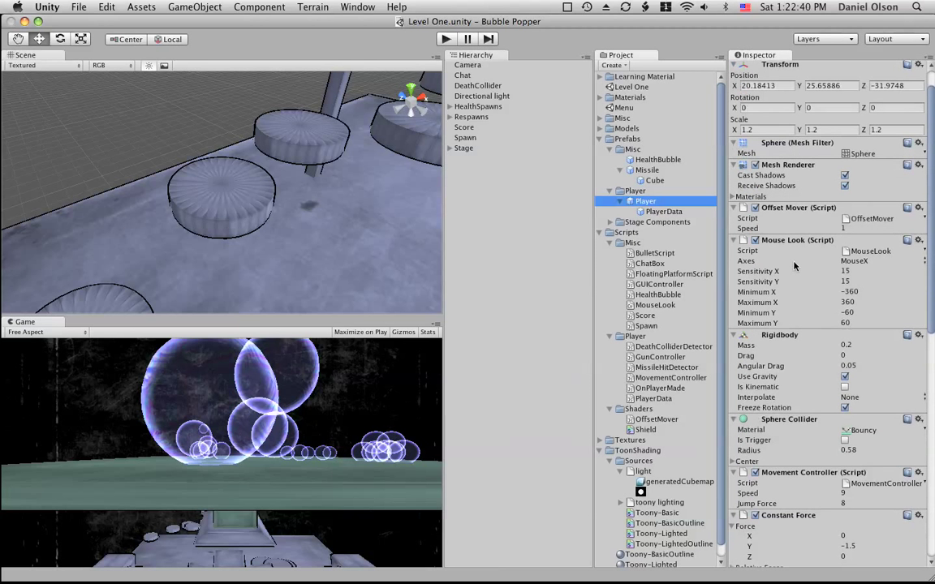
scroll(828, 268, down, 1)
scroll(830, 269, down, 1)
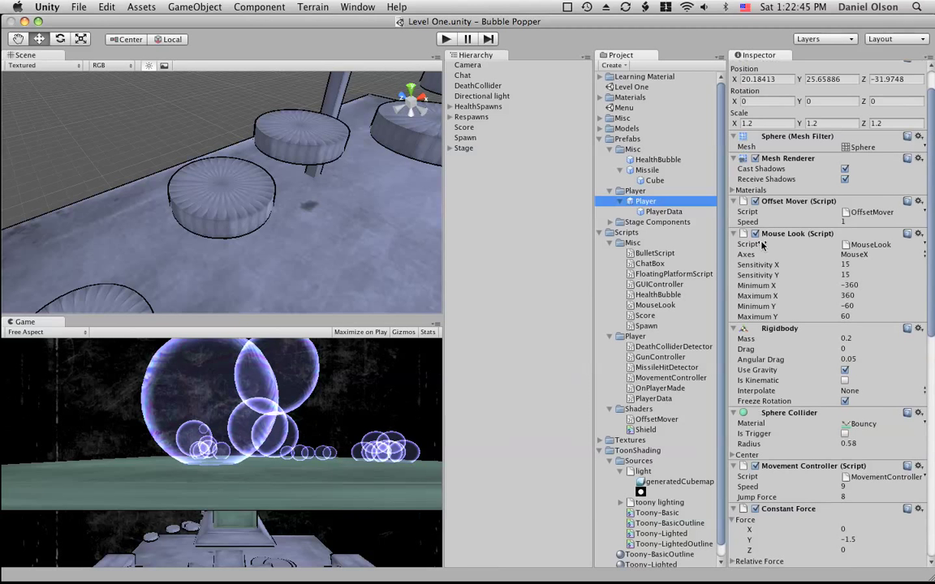
scroll(825, 274, down, 1)
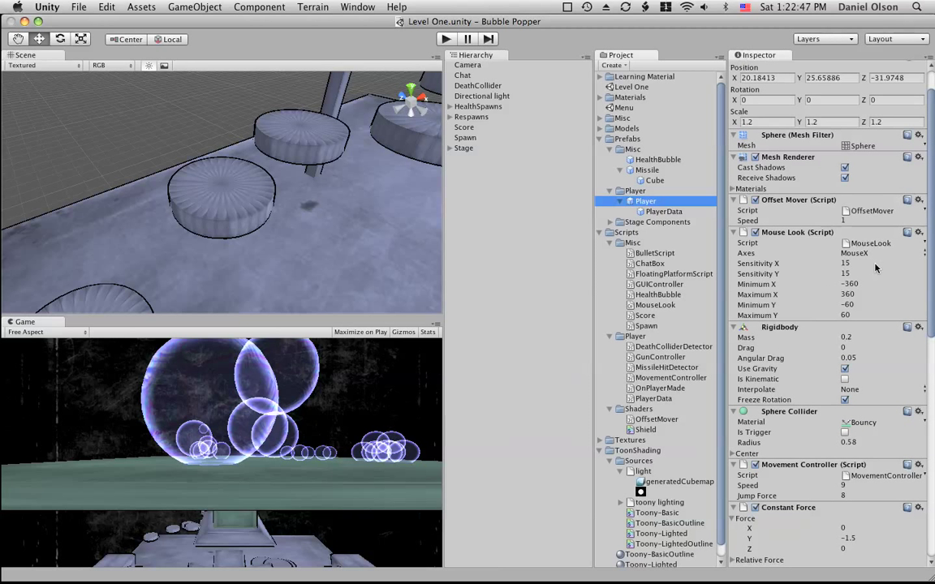
scroll(829, 316, down, 1)
Step: Review the Player prefab's remaining components, from the Movement Controller and Network View to the Missile Hit Detector script and GoodBubble material
scroll(829, 317, down, 5)
scroll(830, 378, down, 8)
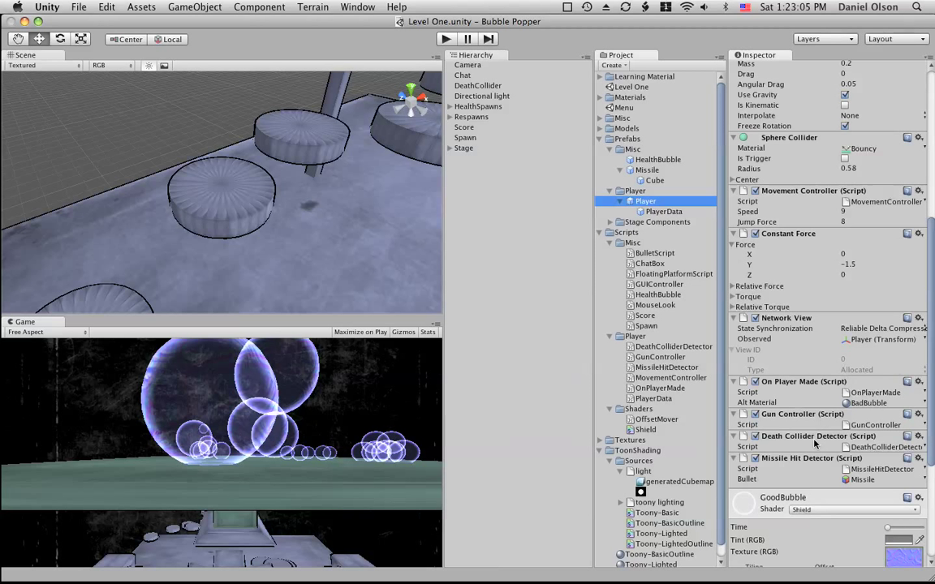
scroll(819, 443, down, 1)
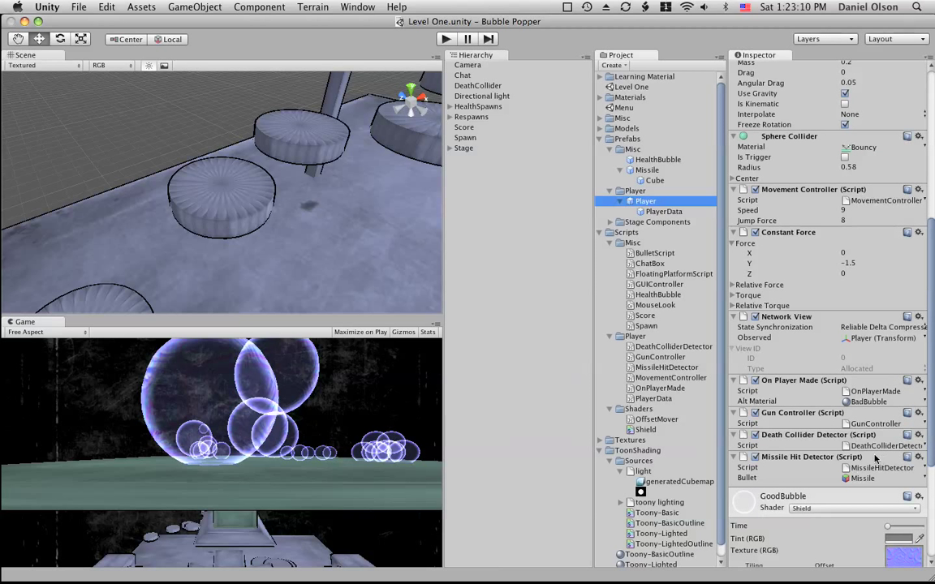
scroll(764, 423, down, 3)
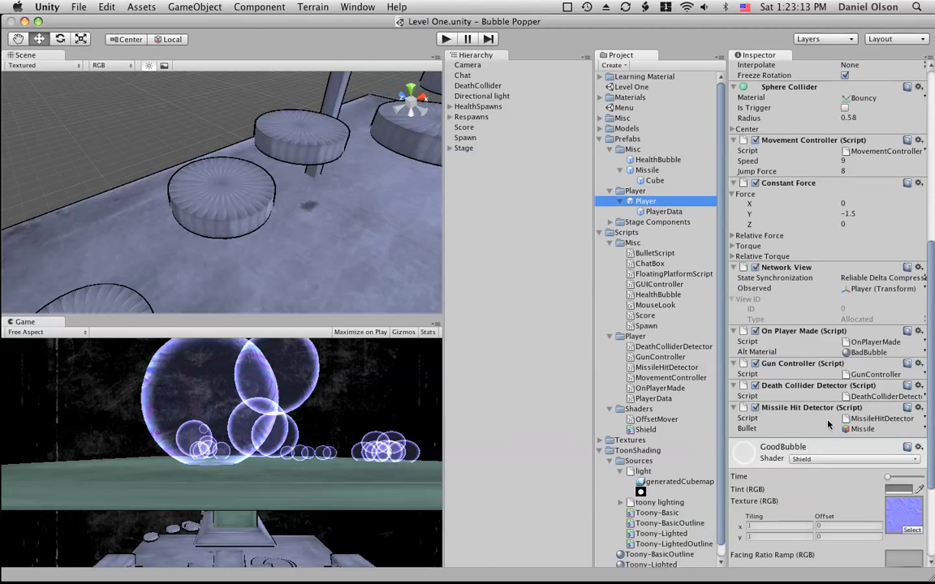
scroll(829, 426, down, 3)
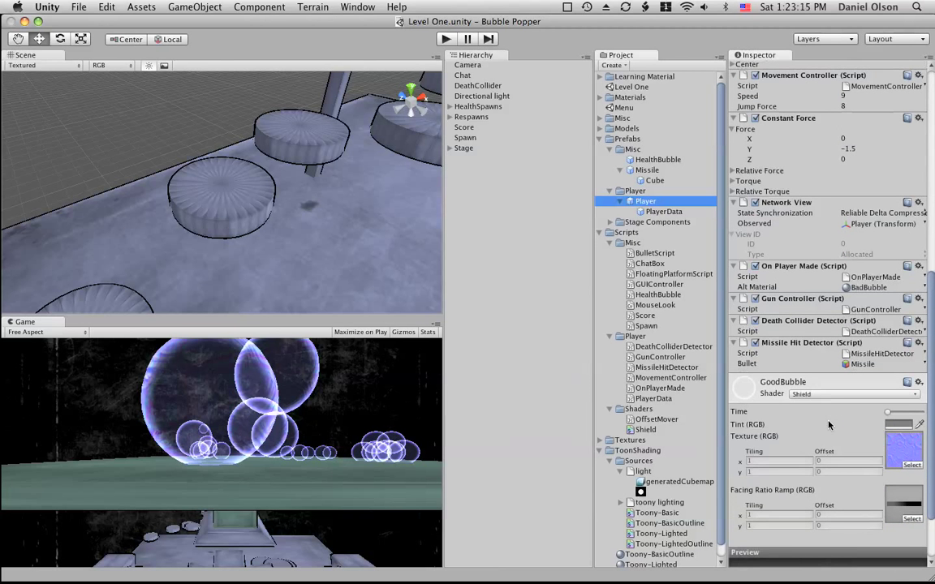
scroll(832, 421, down, 4)
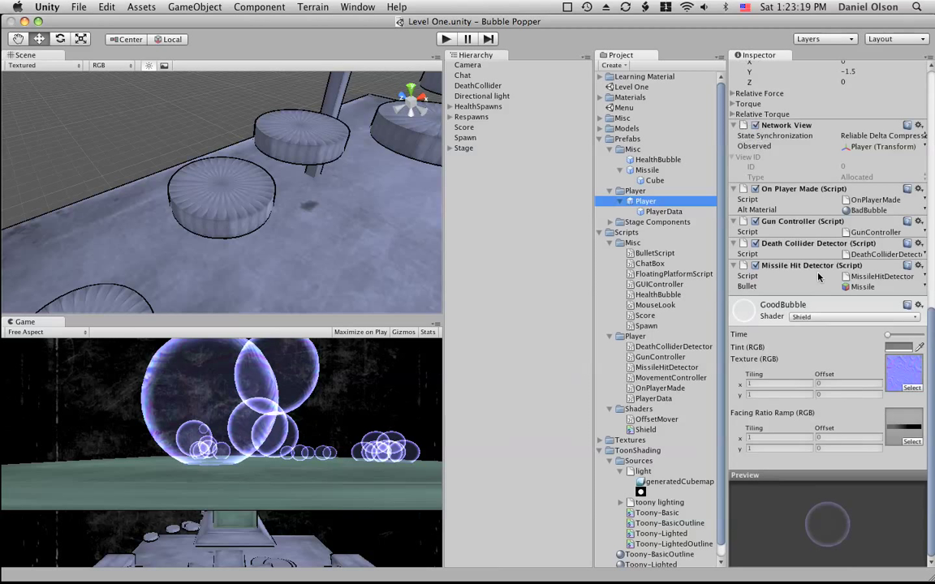
Step: Inspect the PlayerData child's script and Network View, and the Spawn object's Player and Health Bubble references
click(662, 212)
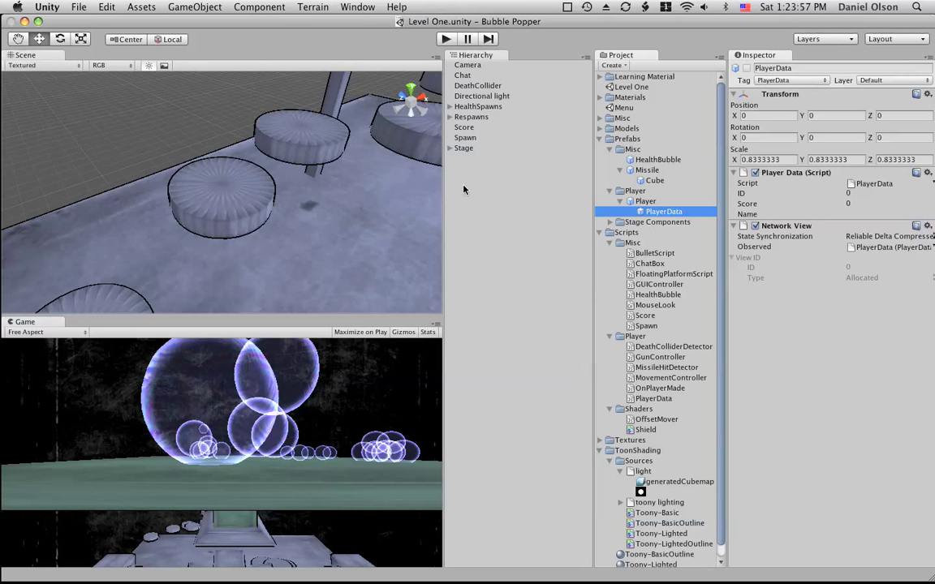
click(467, 138)
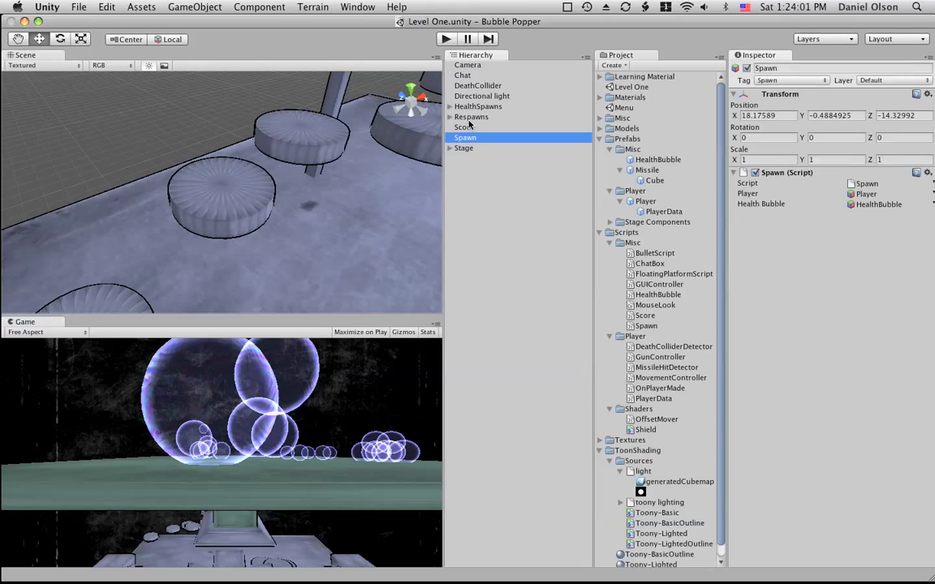